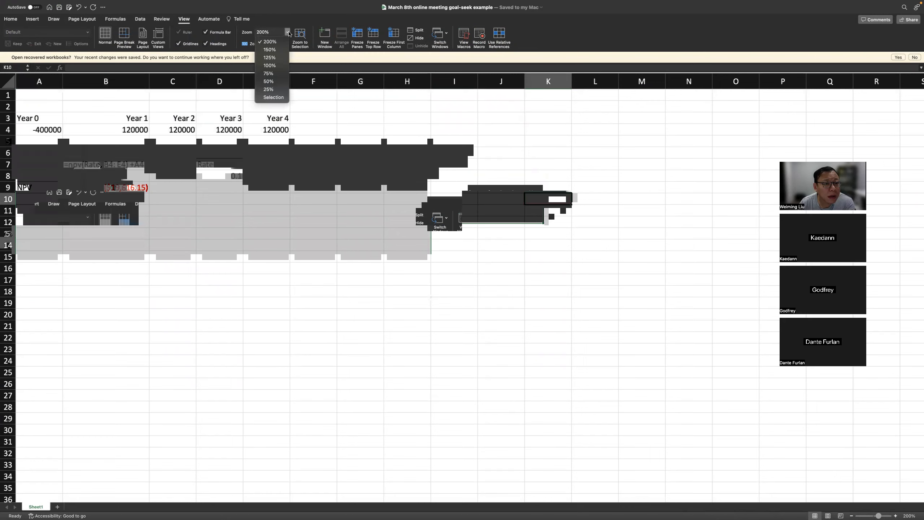
Zoom the worksheet to fit the selection and bring the cash flows and NPV result into view.
left_click(272, 97)
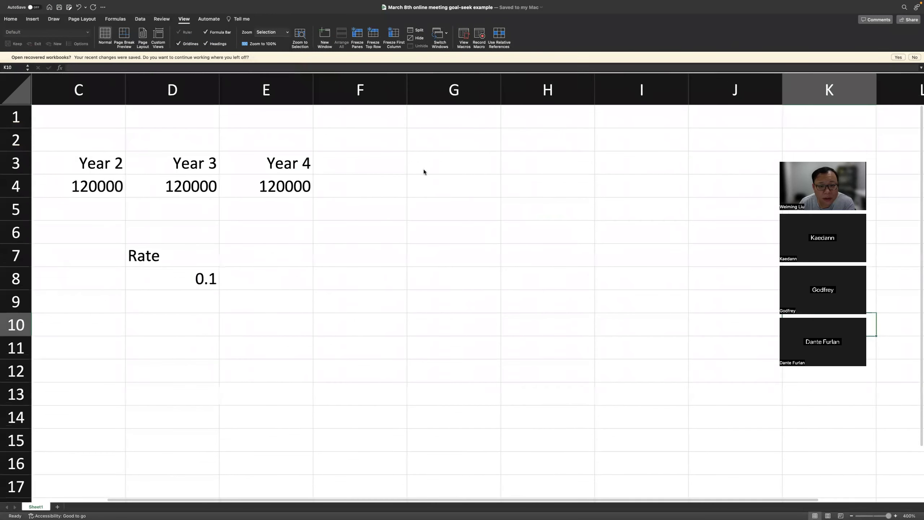
scroll(370, 182, "left", 5)
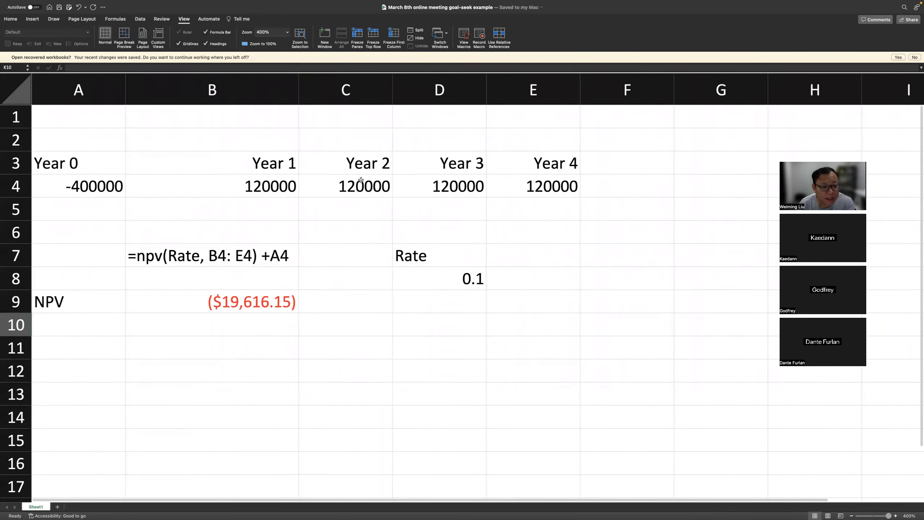
left_click(593, 308)
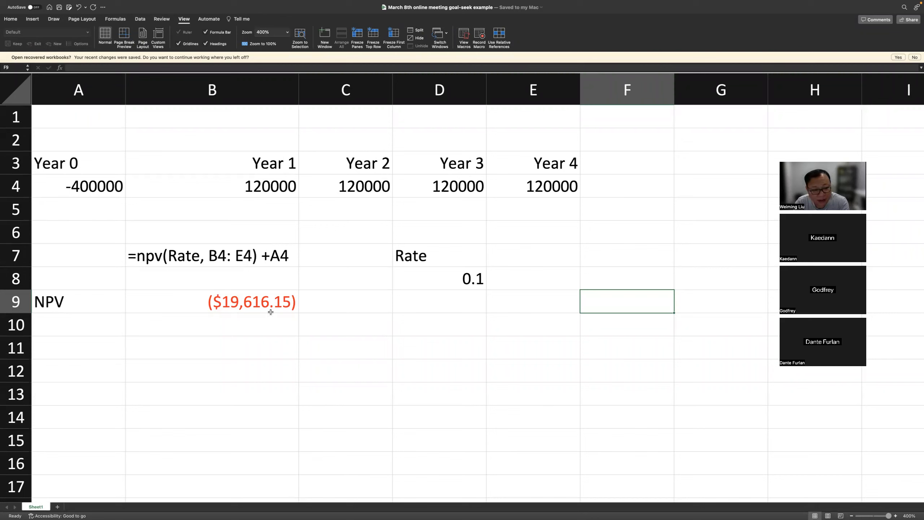
Inspect the NPV formula in cell B9 and the cells it references, leaving the formula as it is.
left_click(367, 318)
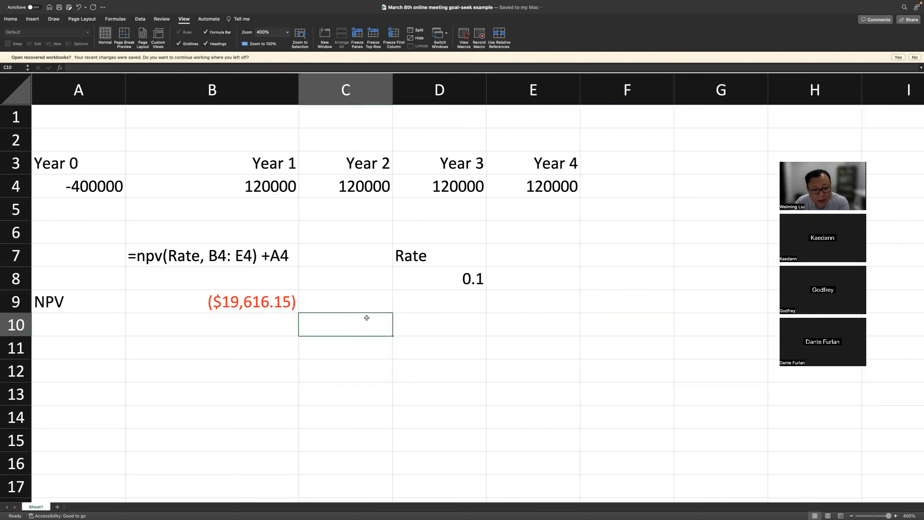
left_click(475, 320)
left_click(272, 297)
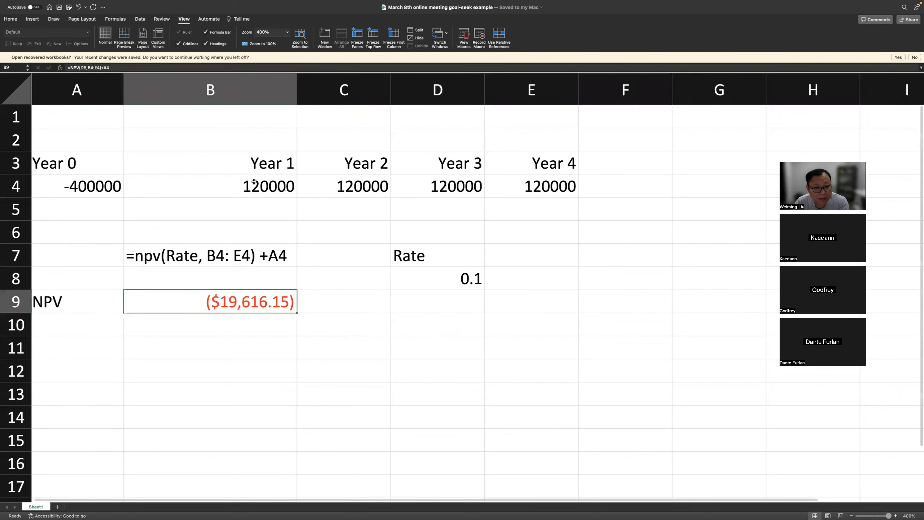
left_click(170, 69)
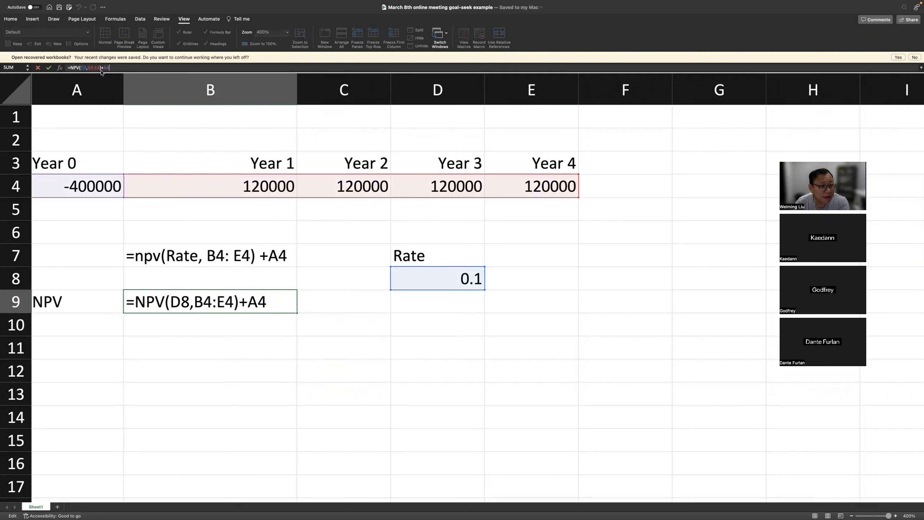
key("Return")
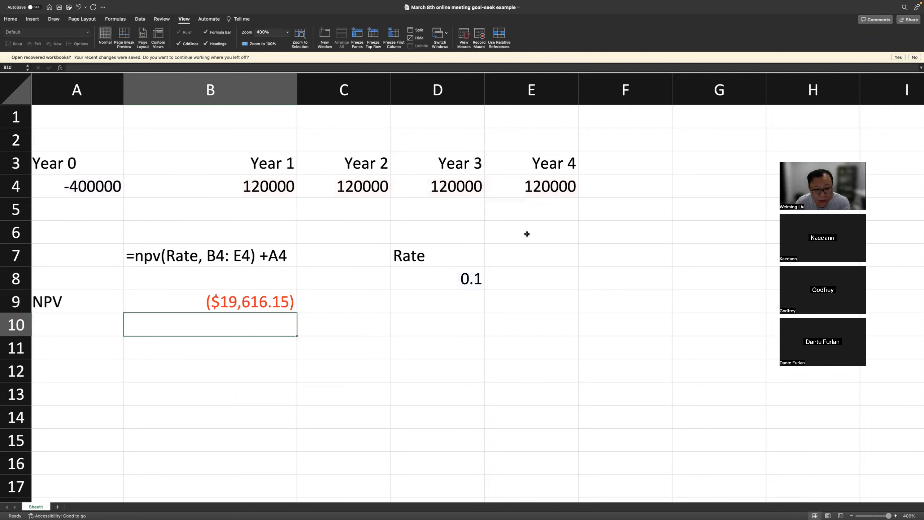
Examine the discount rate in D8 alongside the NPV result in B9.
left_click(441, 280)
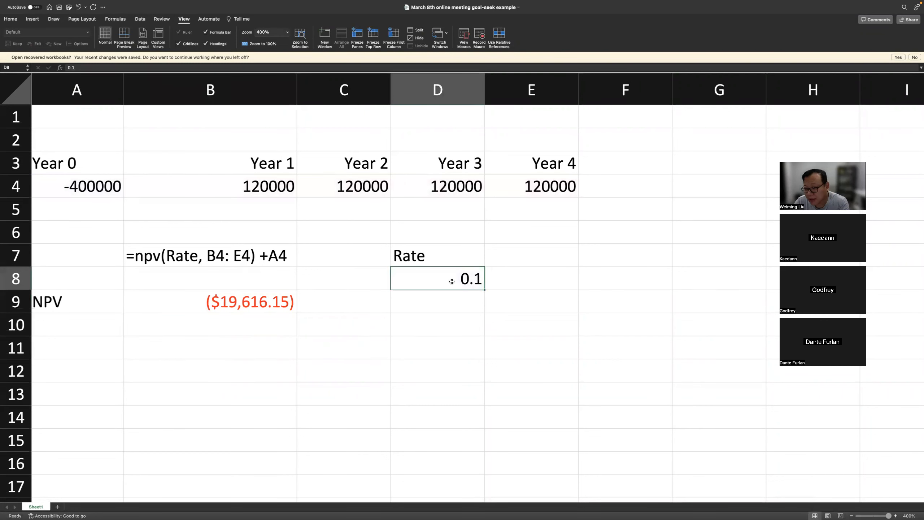
left_click(441, 303)
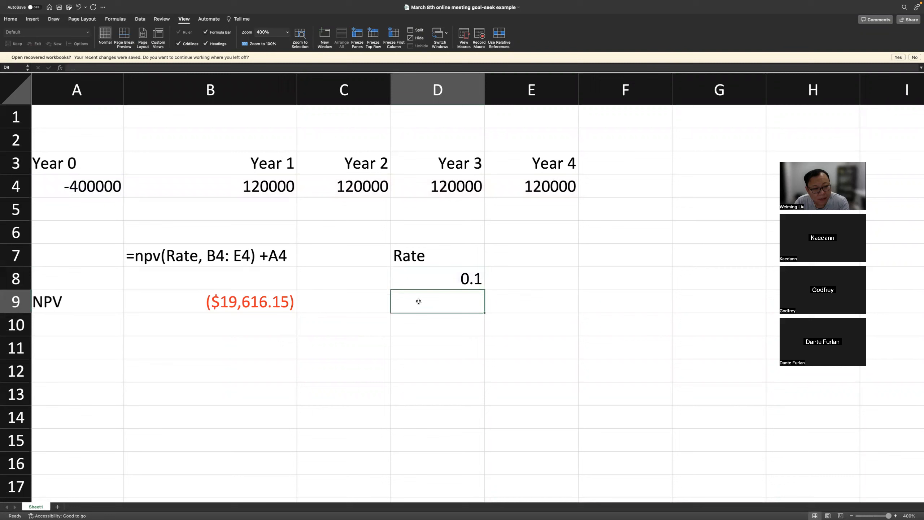
left_click(192, 304)
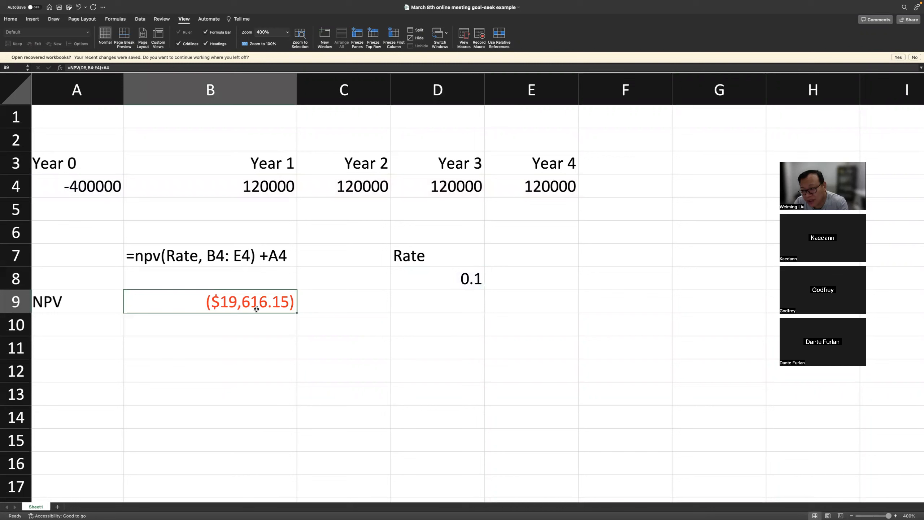
left_click(324, 323)
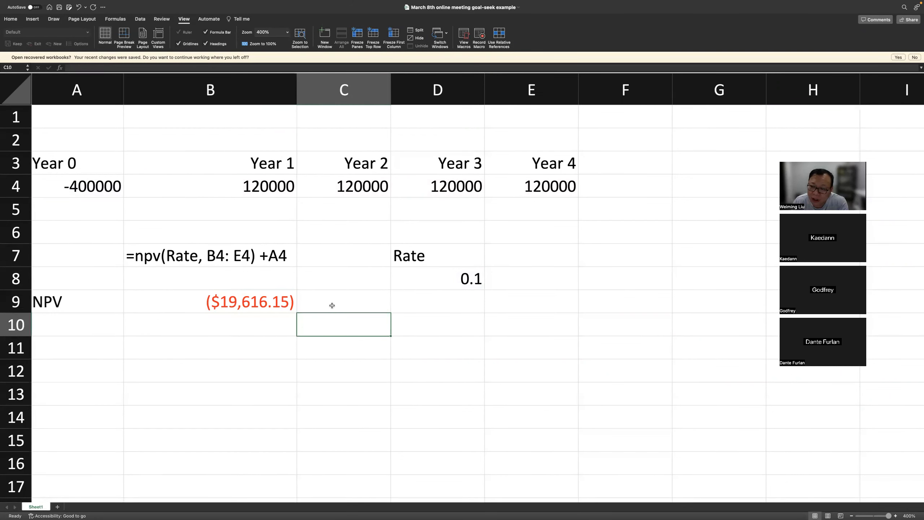
left_click(461, 256)
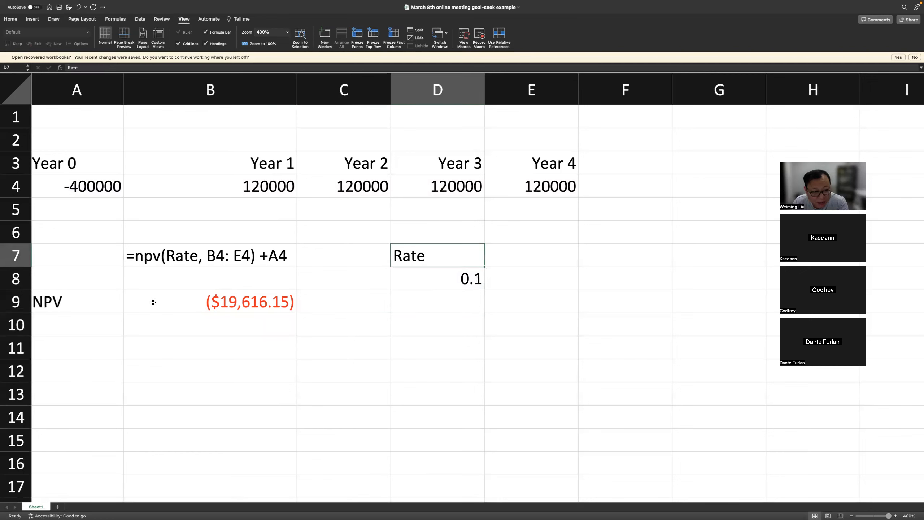
left_click(173, 304)
left_click(354, 308)
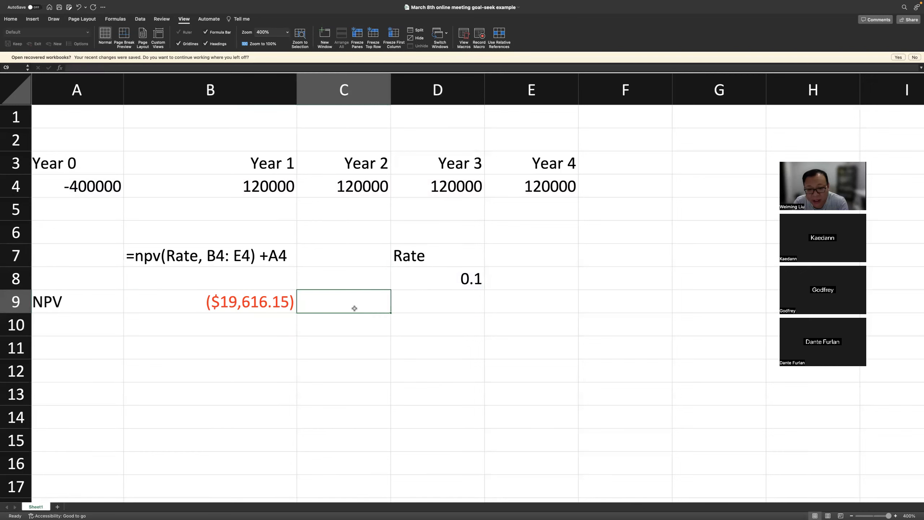
Set the discount rate in D8 to 0.12 and check the NPV in B9.
left_click(458, 279)
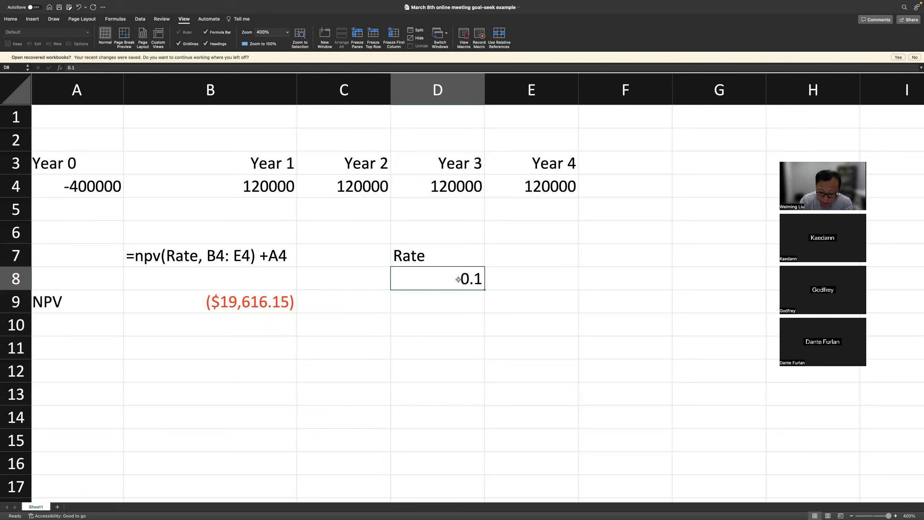
type("0.12")
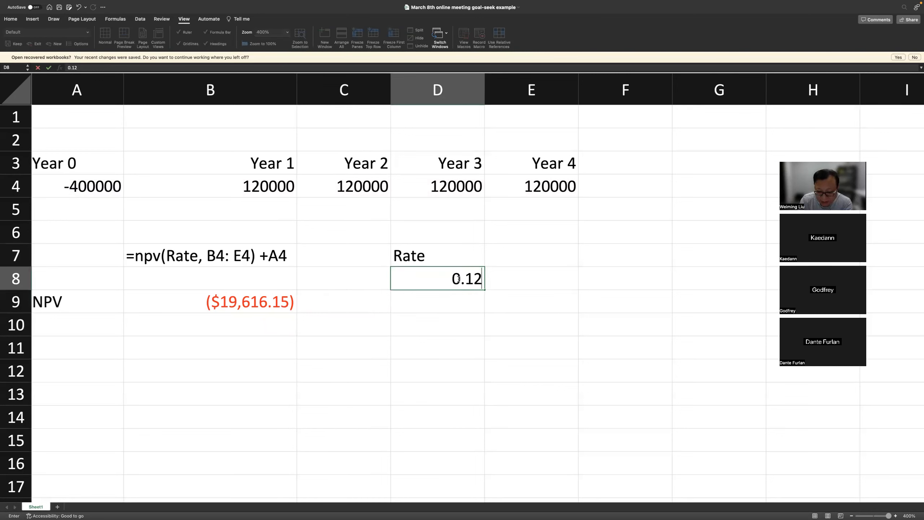
key("Return")
left_click(332, 323)
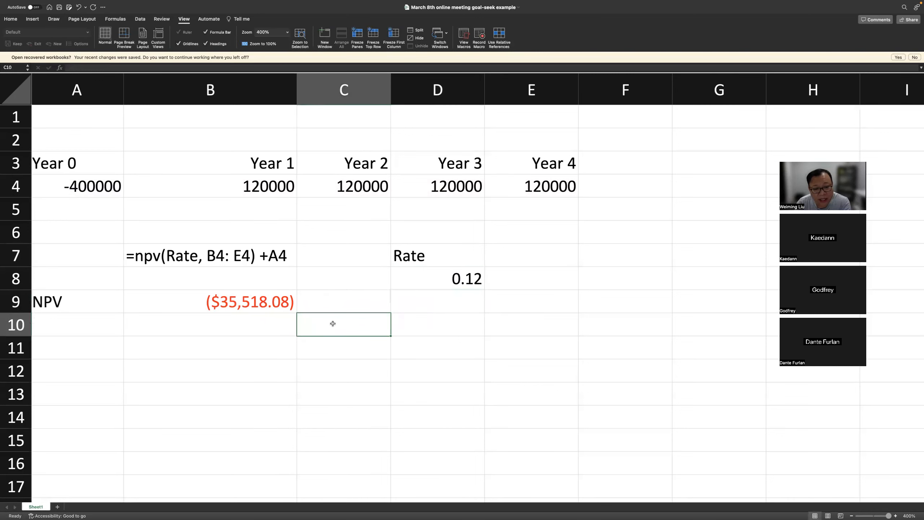
left_click(260, 306)
left_click(261, 326)
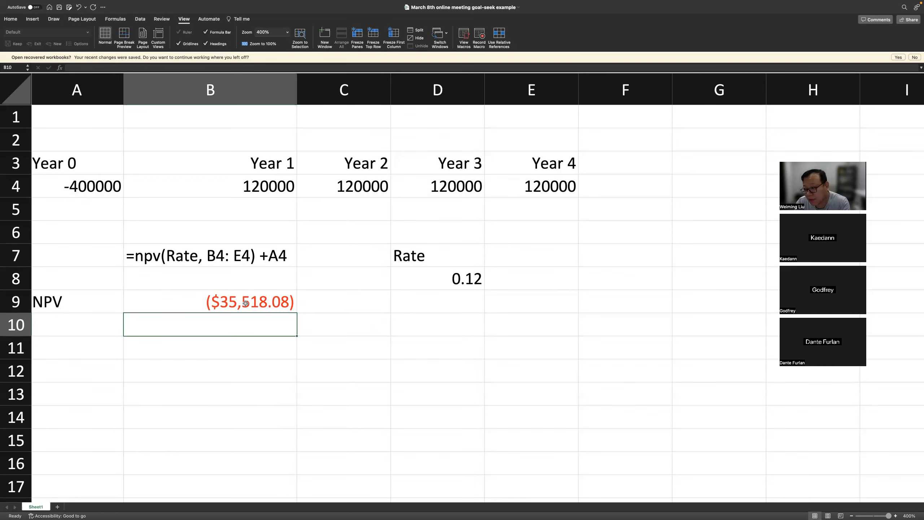
Set the discount rate in D8 to 0.06, correcting an initial entry of 0.6.
left_click(445, 281)
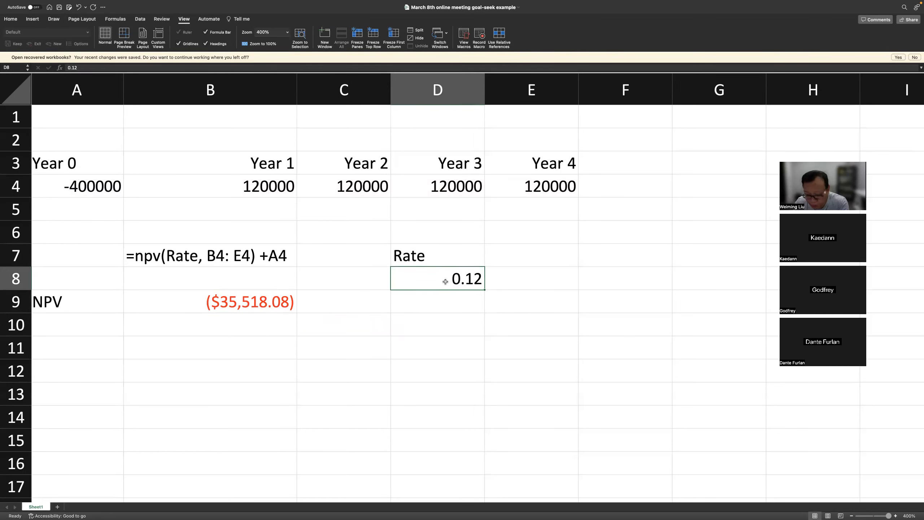
type("0.6")
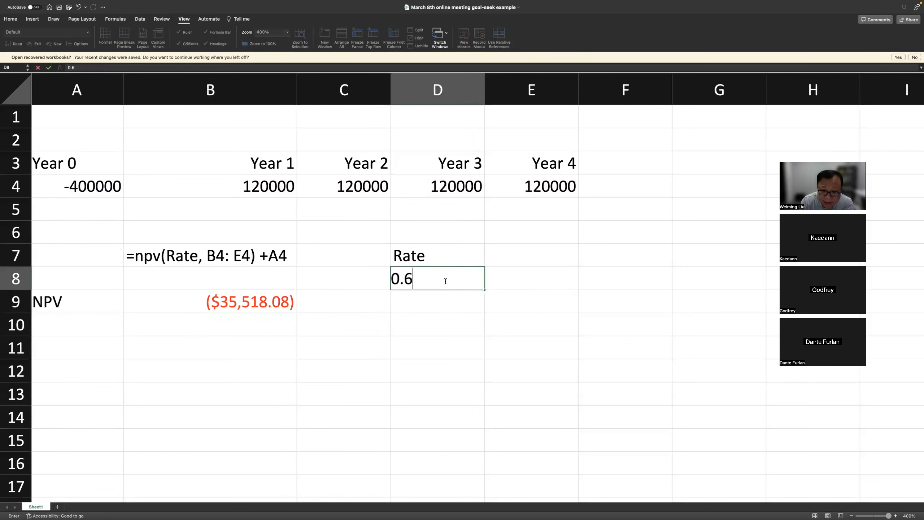
key("Return")
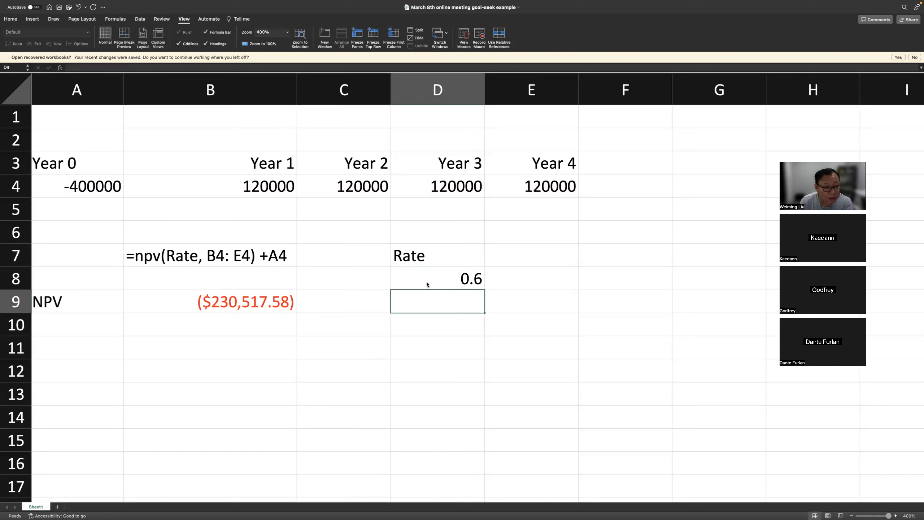
left_click(442, 275)
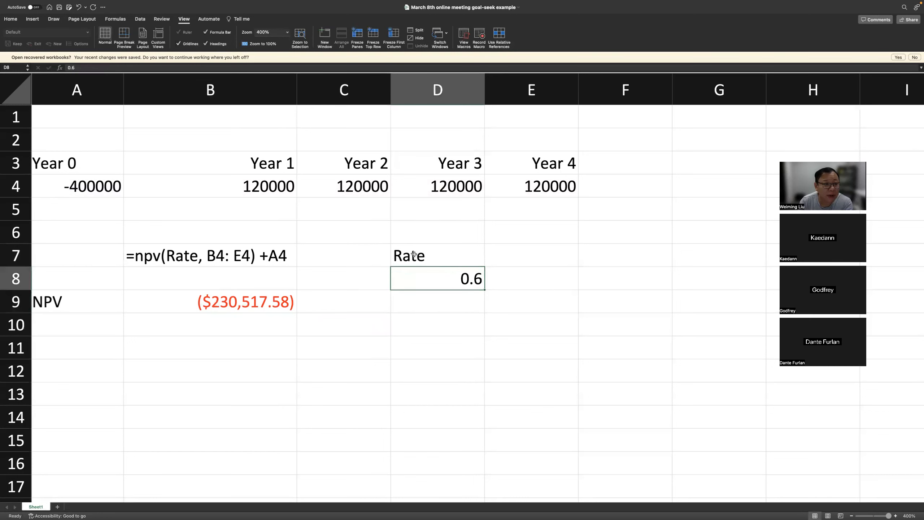
left_click(71, 68)
type("0")
key("Return")
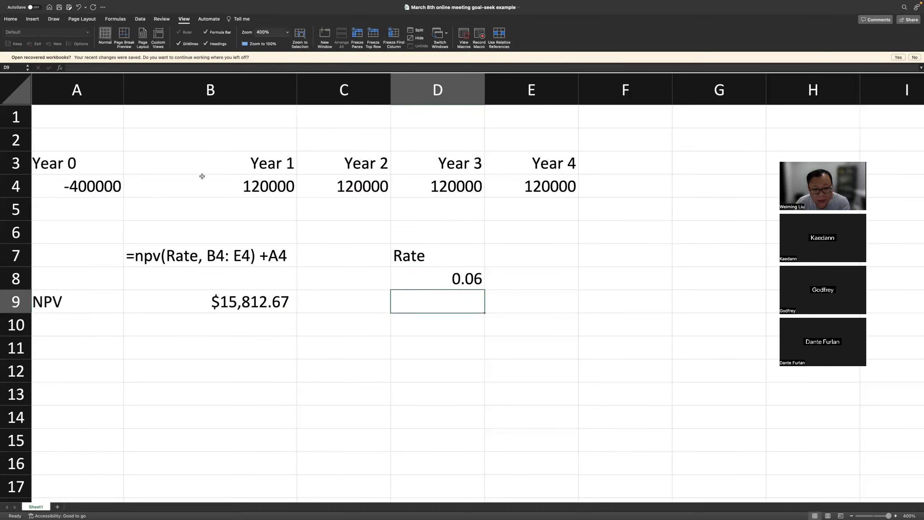
Review the recalculated NPV in B9 against the new discount rate in D8.
left_click(558, 330)
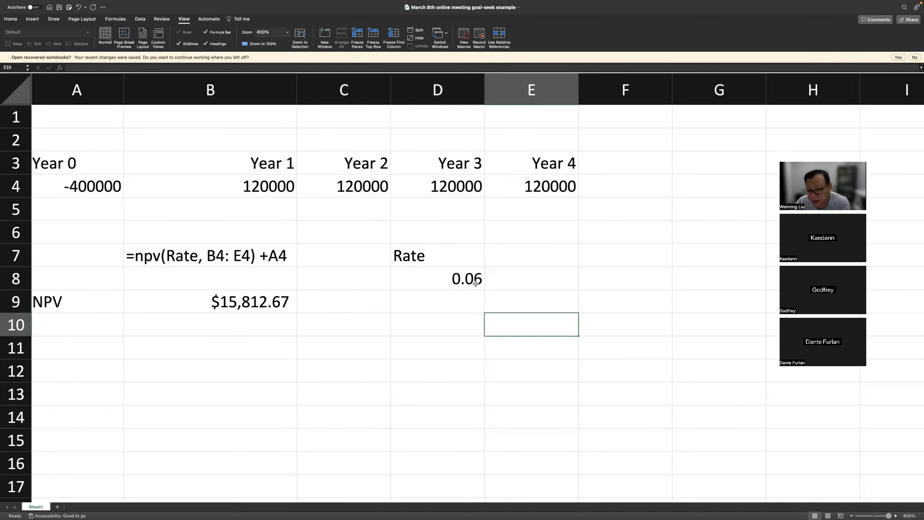
left_click(521, 282)
left_click(482, 278)
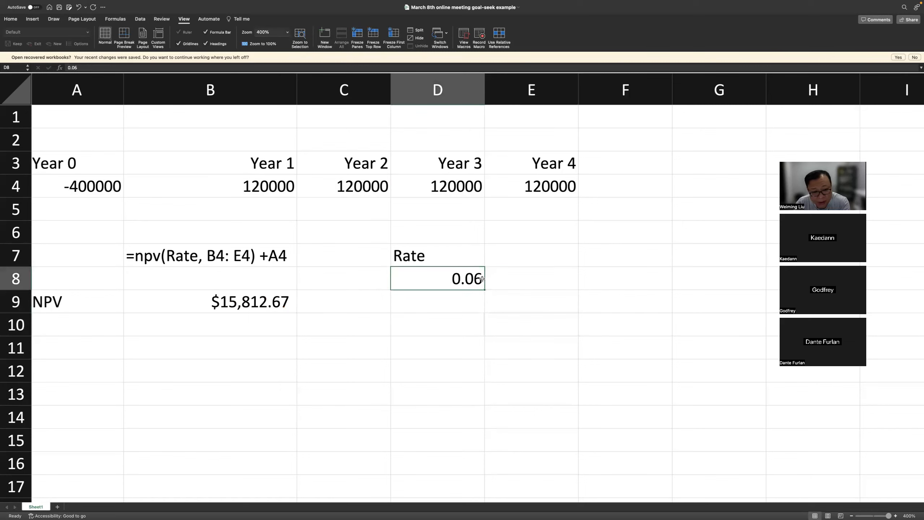
left_click(251, 299)
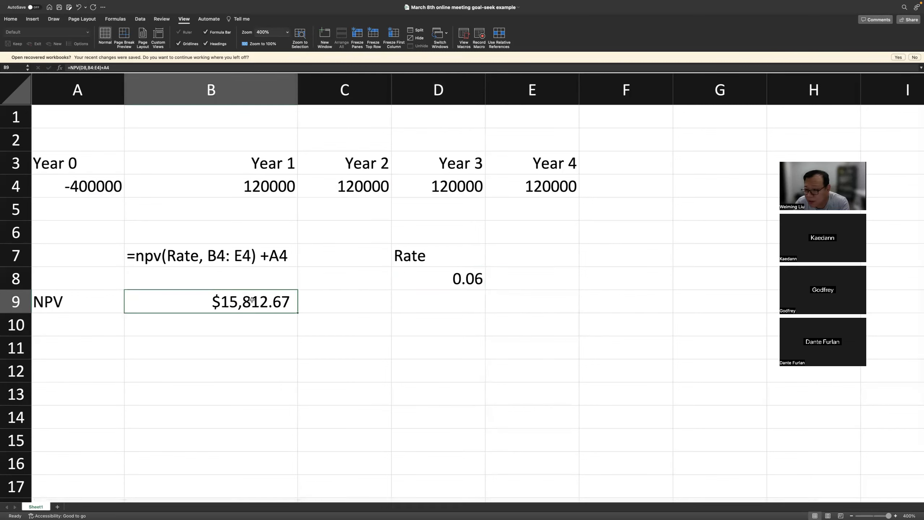
left_click(247, 326)
left_click(257, 299)
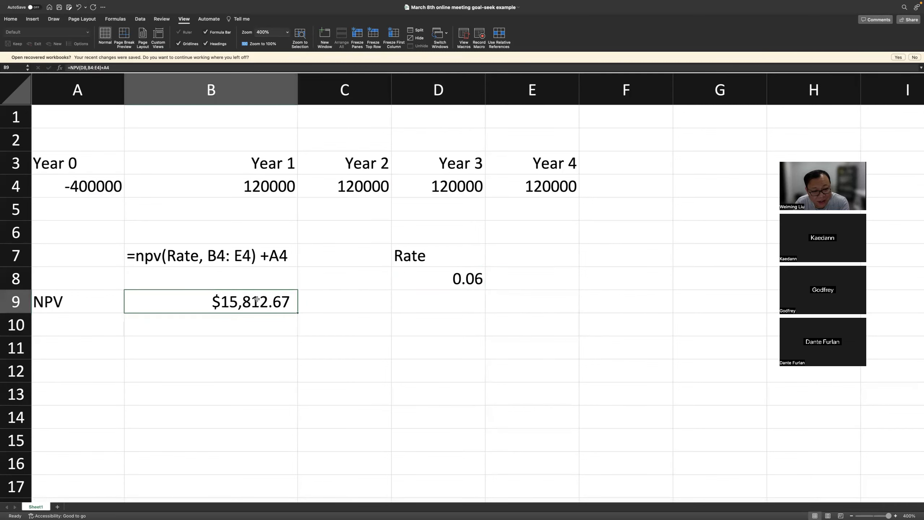
scroll(509, 295, "left", 1)
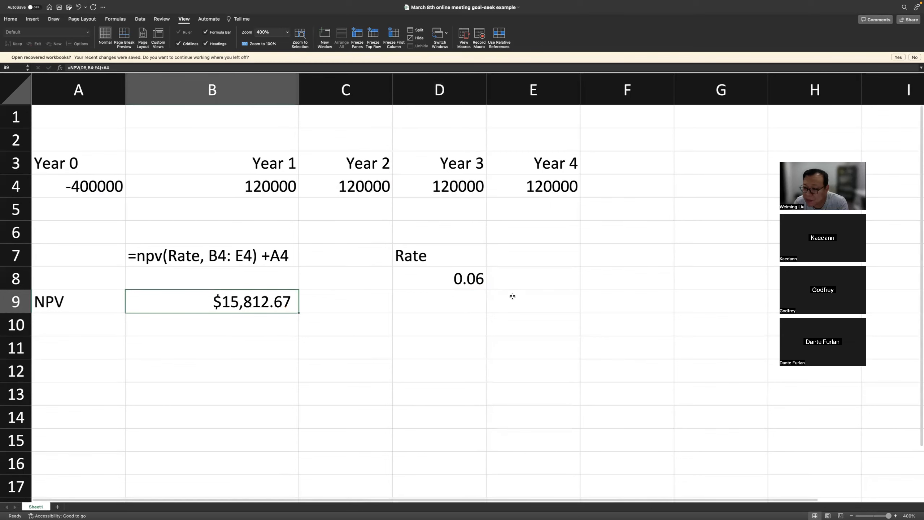
left_click(553, 303)
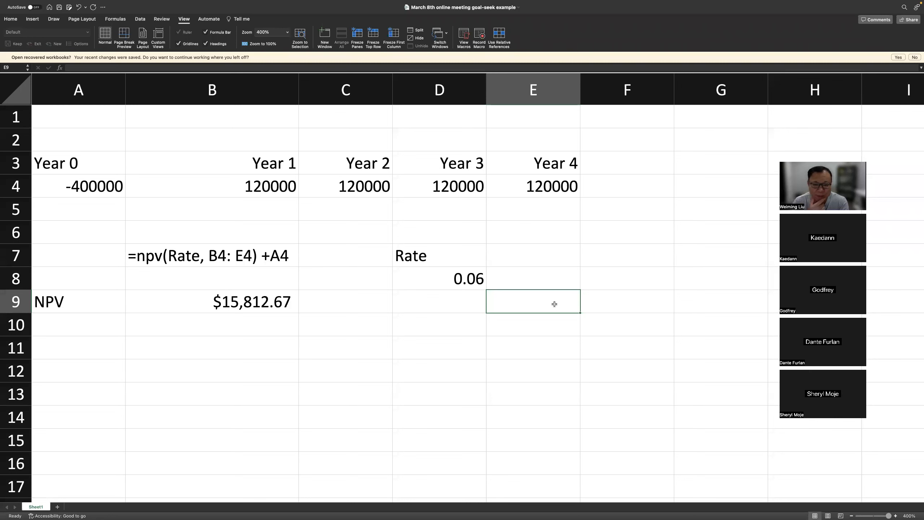
left_click(591, 280)
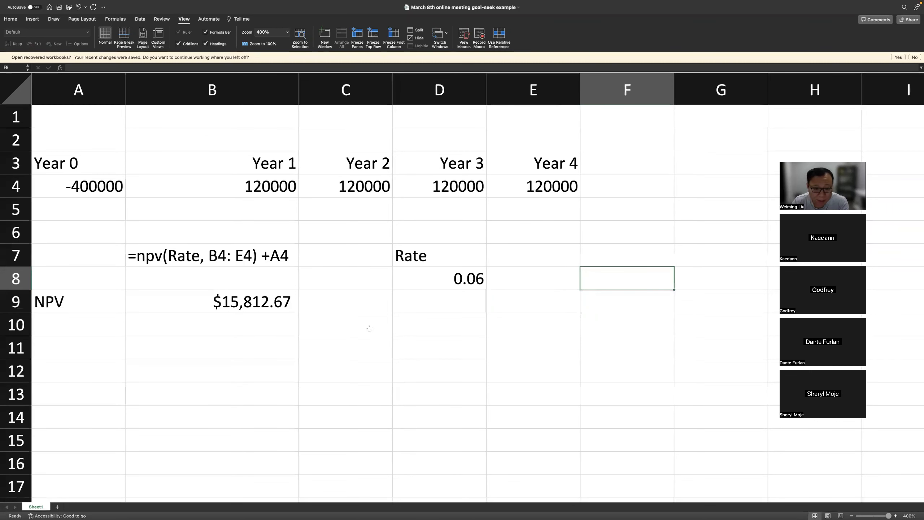
left_click(224, 299)
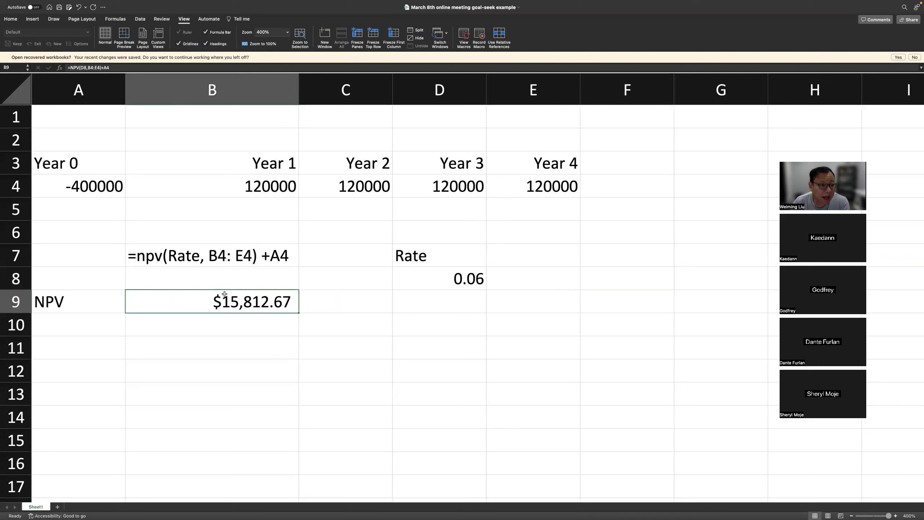
left_click(206, 352)
left_click(208, 305)
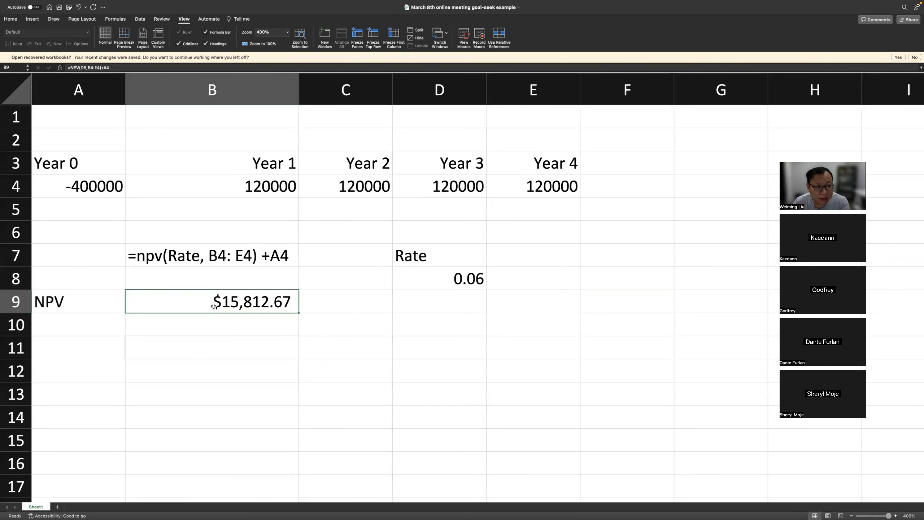
Trace how the rate in D8 drives the NPV in B9, referring to the formula text in B7.
left_click(450, 280)
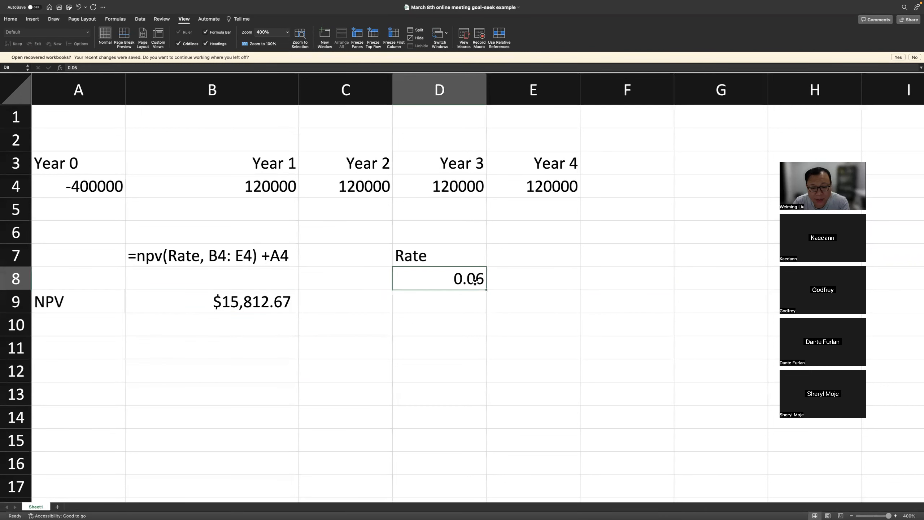
left_click(248, 301)
left_click(440, 273)
left_click(249, 300)
left_click(433, 279)
left_click(282, 301)
left_click(361, 302)
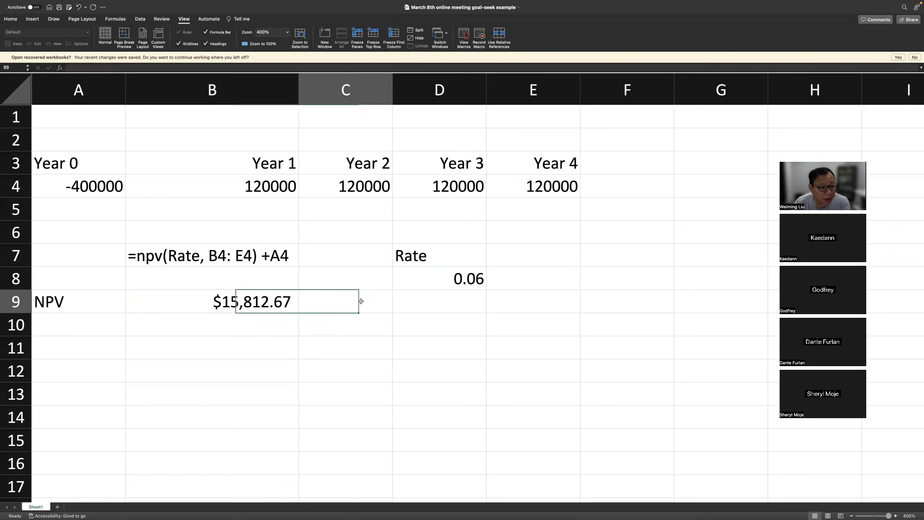
left_click(196, 256)
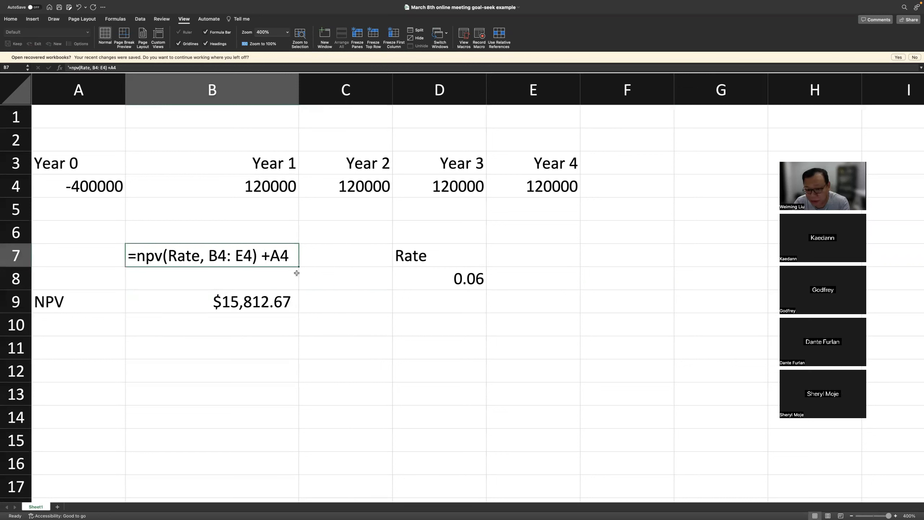
left_click(469, 278)
left_click(229, 301)
left_click(466, 279)
left_click(263, 300)
left_click(468, 277)
left_click(470, 320)
left_click(256, 302)
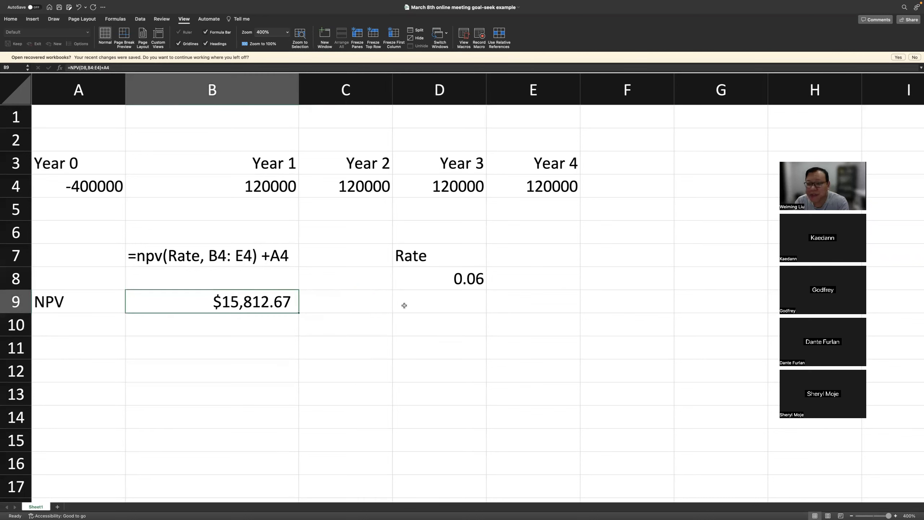
Compare the discount rate in D8 with the resulting NPV in B9.
left_click(426, 304)
left_click(434, 278)
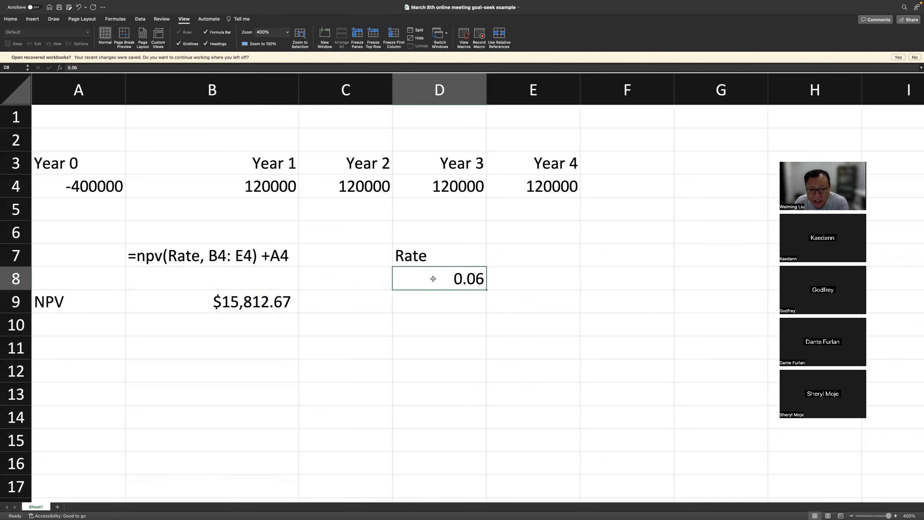
left_click(219, 303)
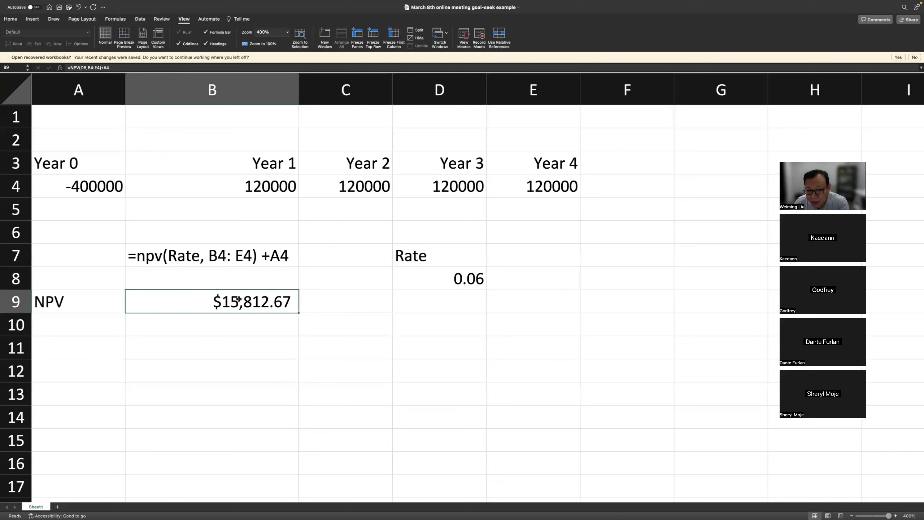
left_click(448, 281)
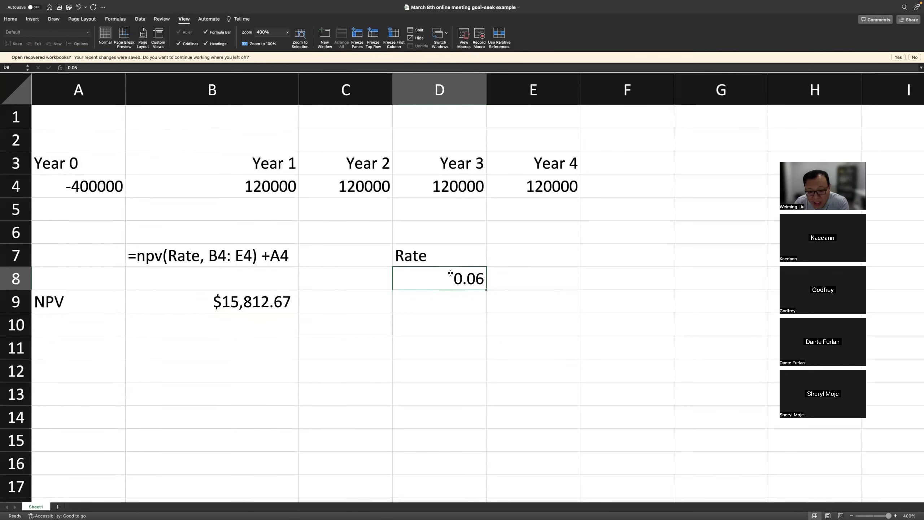
left_click(438, 302)
left_click(438, 287)
left_click(247, 305)
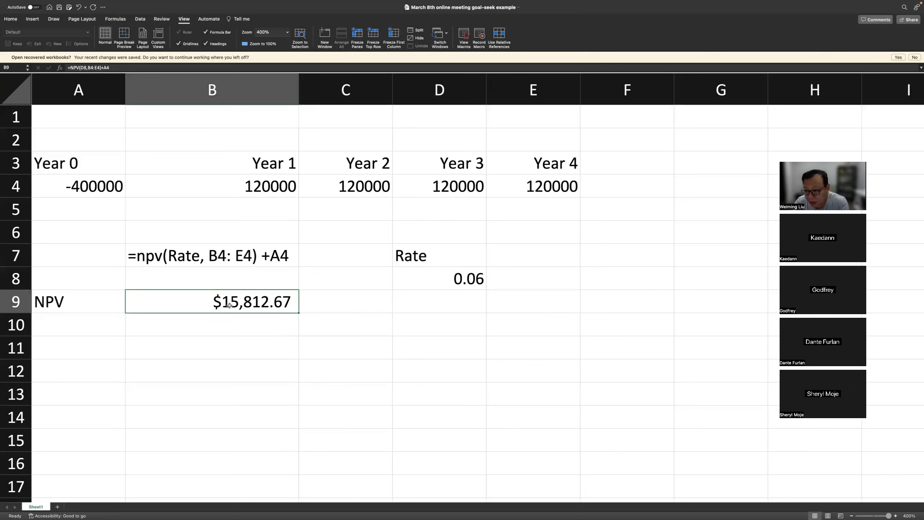
left_click(362, 316)
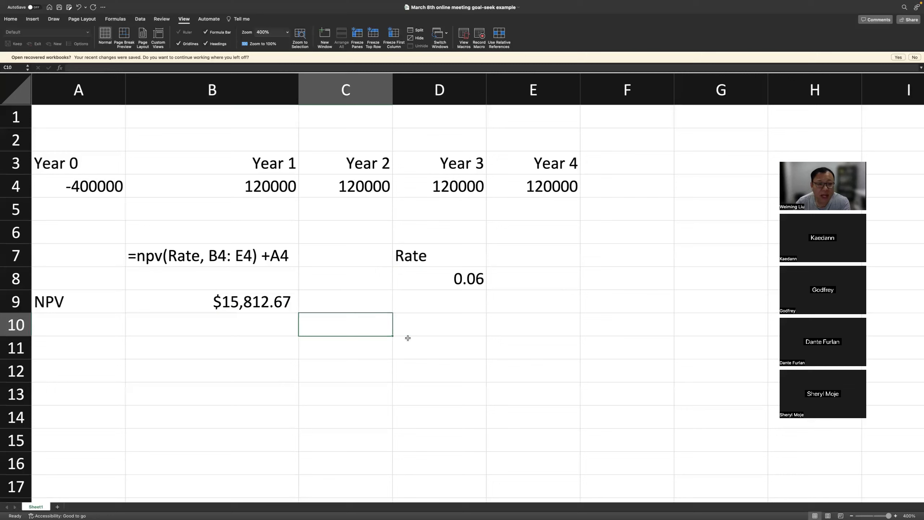
left_click(364, 346)
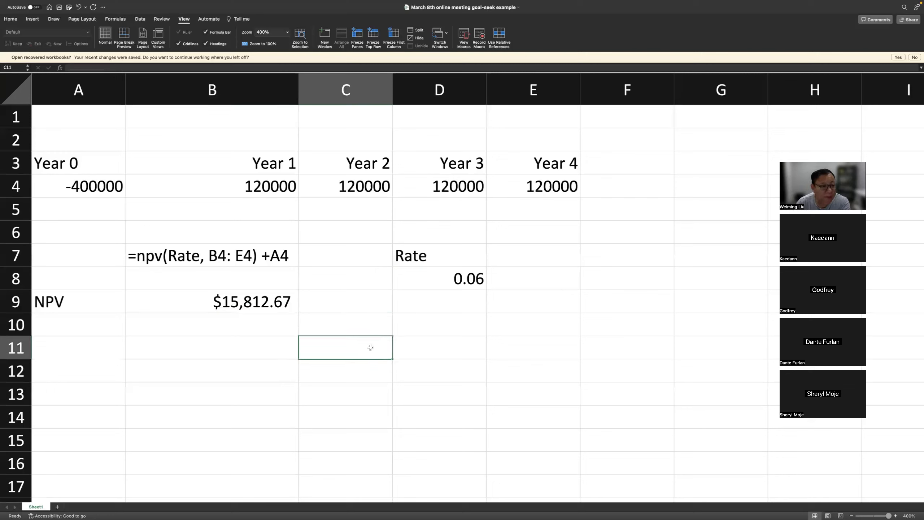
Start a Goal Seek what-if analysis with the NPV in B9 as the cell to set.
left_click(141, 19)
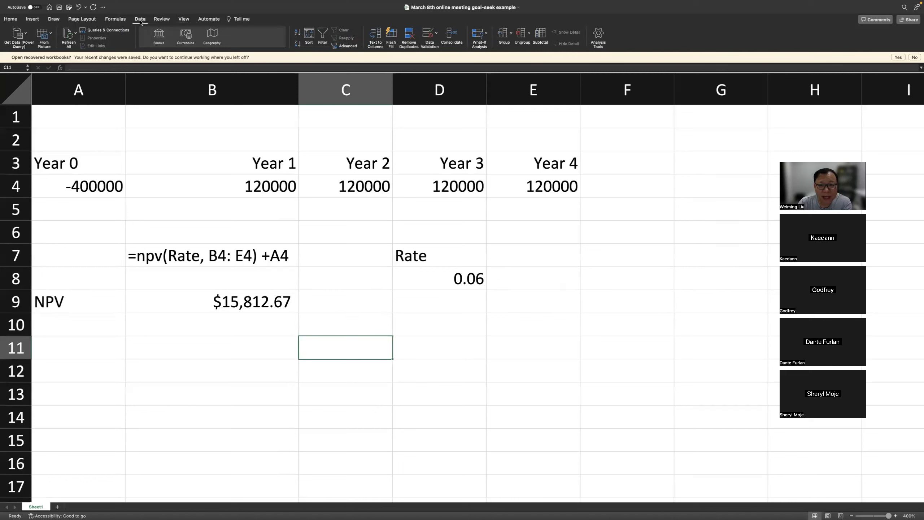
left_click(486, 35)
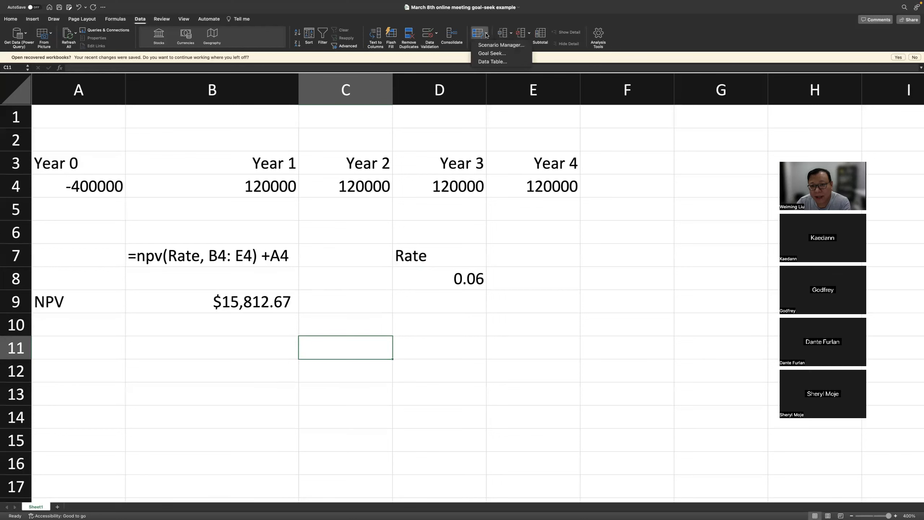
left_click(488, 54)
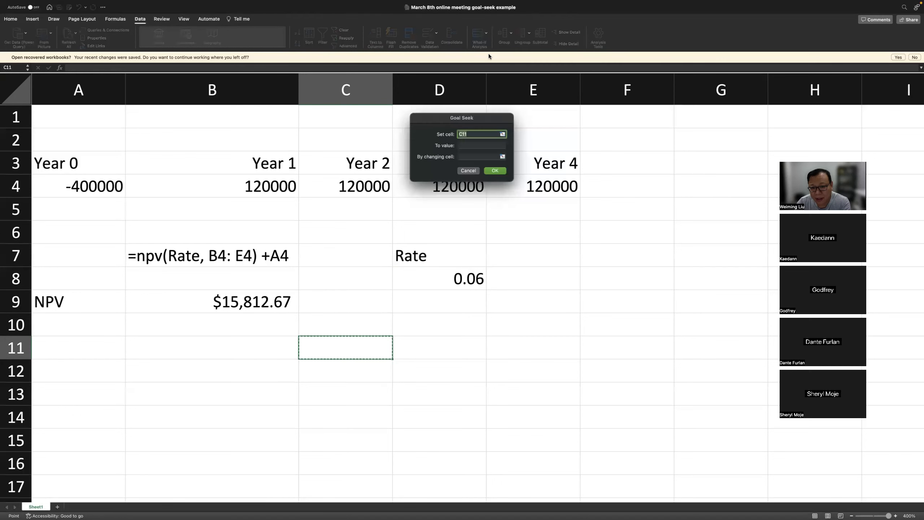
left_click_drag(472, 61, 440, 90)
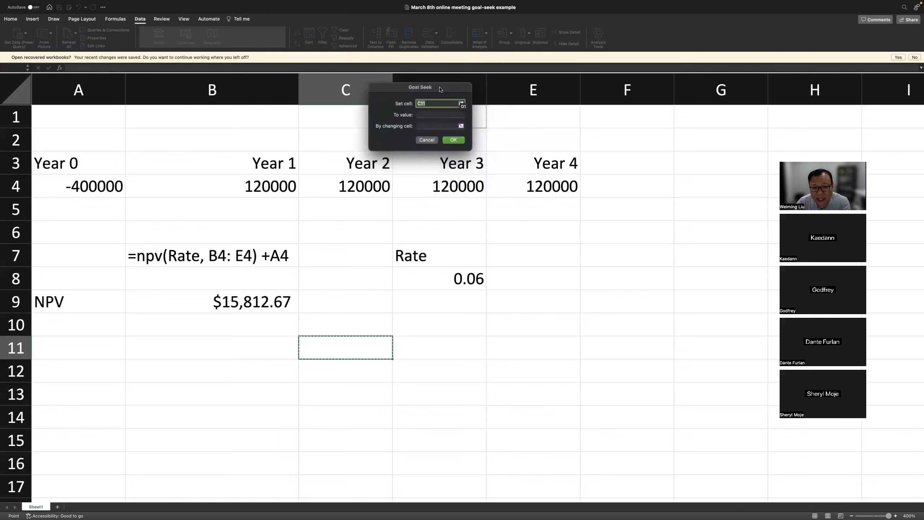
left_click(225, 301)
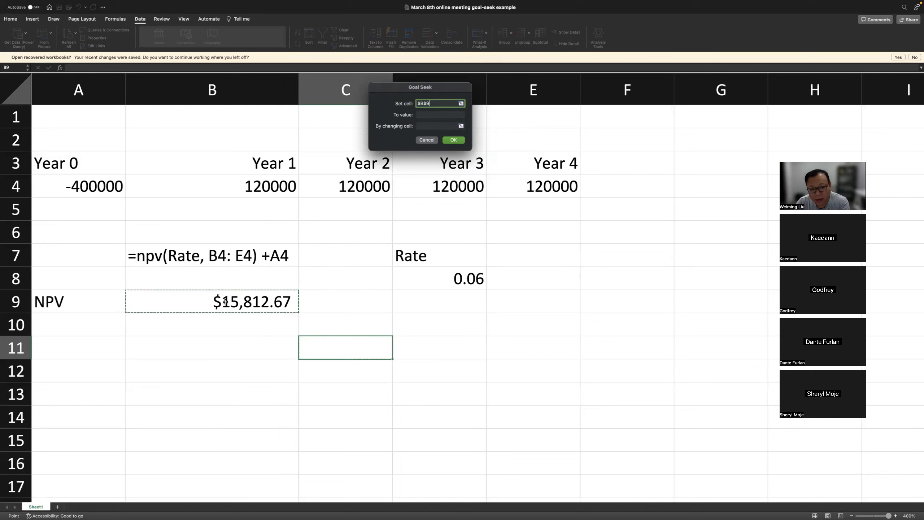
Set the Goal Seek target value to 0.
left_click(421, 115)
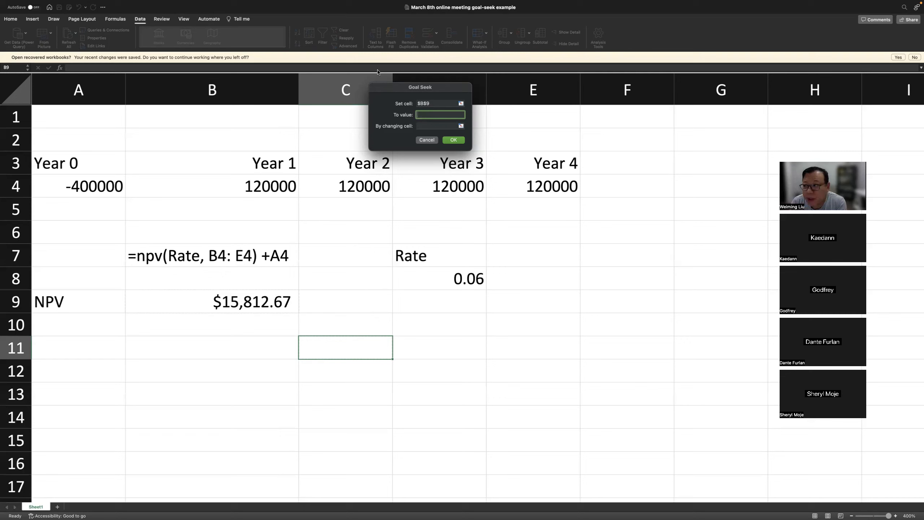
left_click(437, 10)
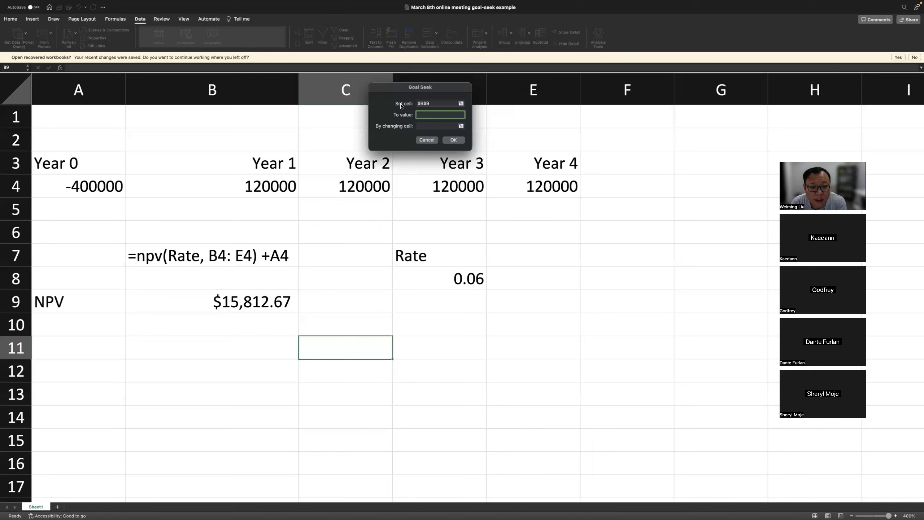
left_click(422, 114)
type("0")
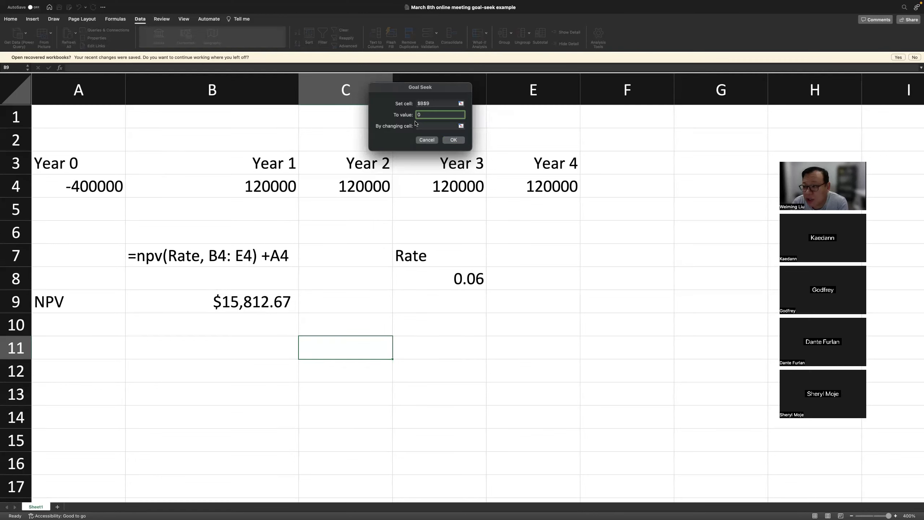
Choose the rate in D8 as the changing cell, then run Goal Seek and keep its solution.
left_click(461, 126)
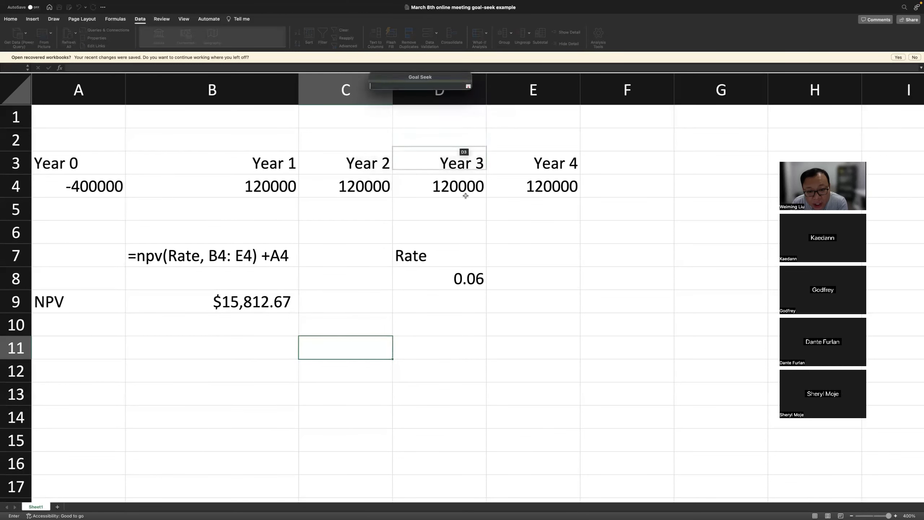
left_click(470, 285)
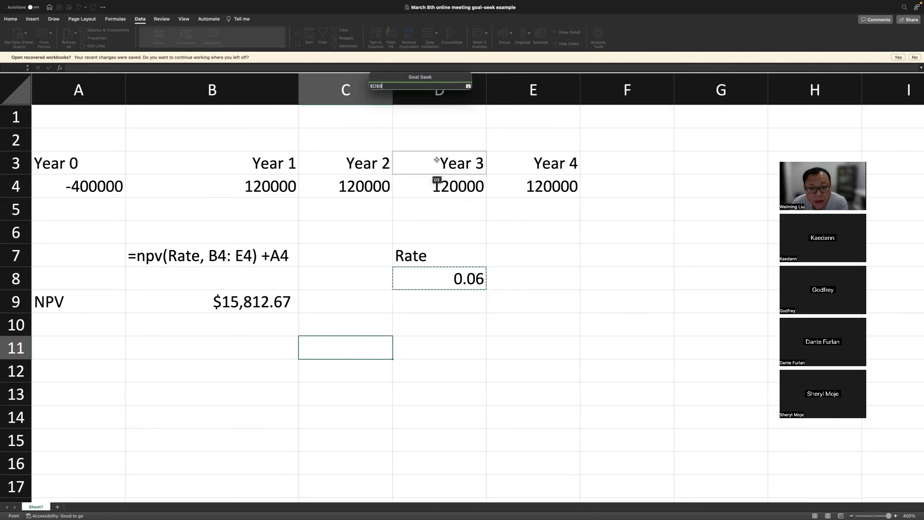
left_click(468, 87)
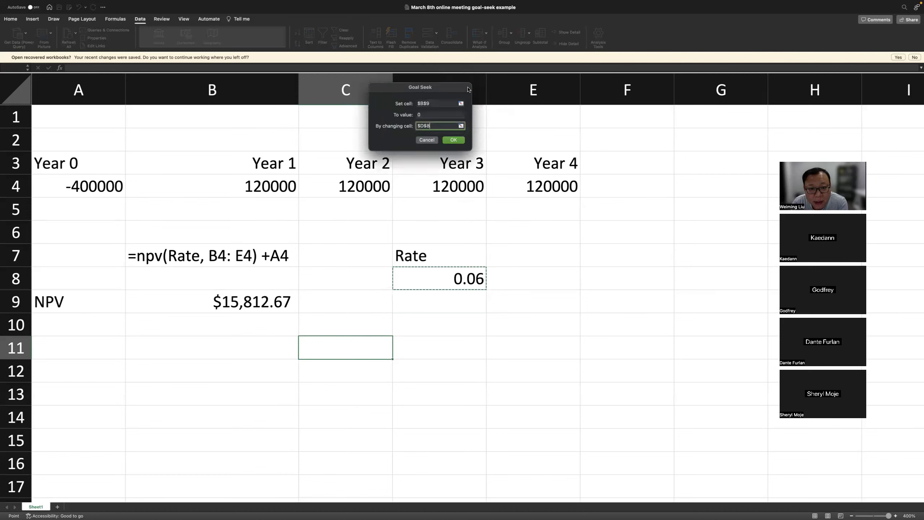
left_click(453, 140)
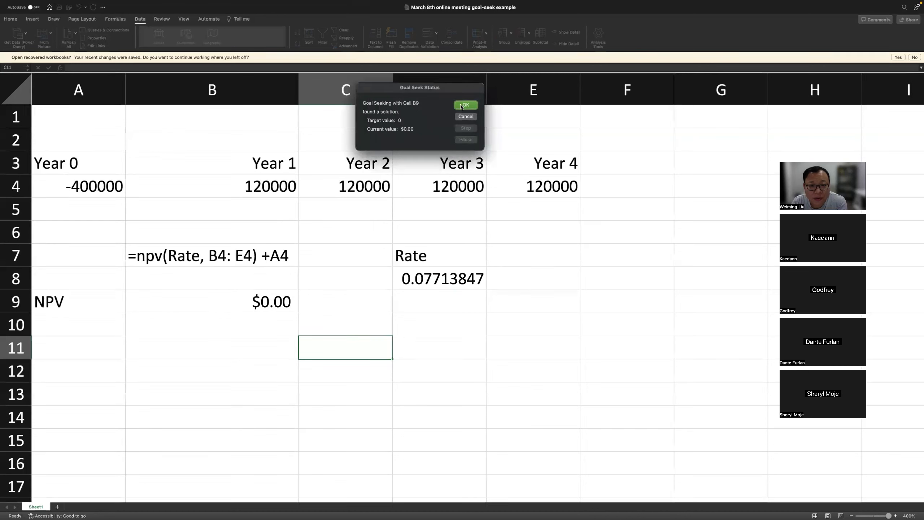
key("Return")
Examine the rate Goal Seek solved for in D8, including its full-precision value.
left_click(532, 235)
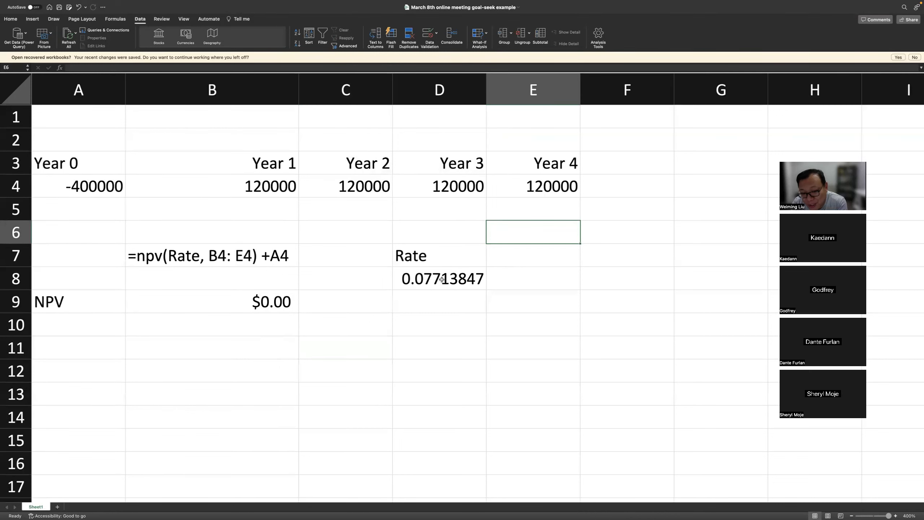
left_click(410, 278)
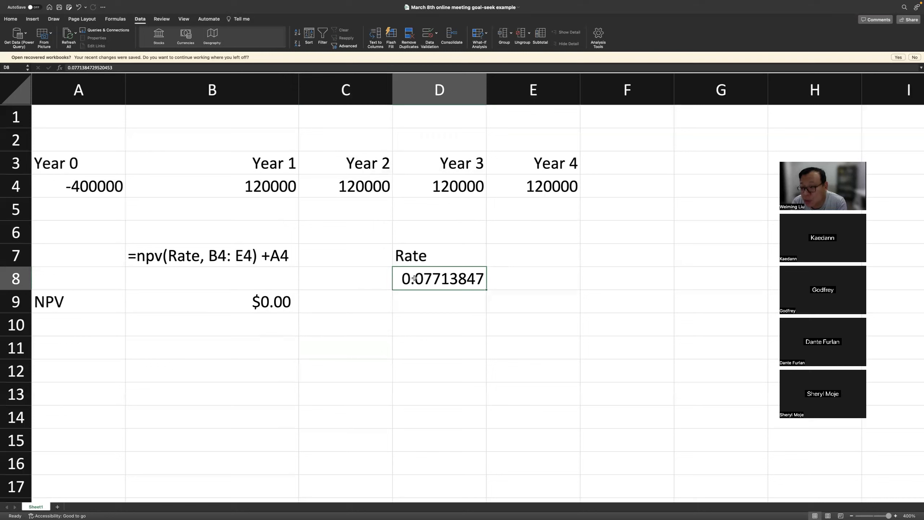
left_click(429, 298)
left_click(429, 279)
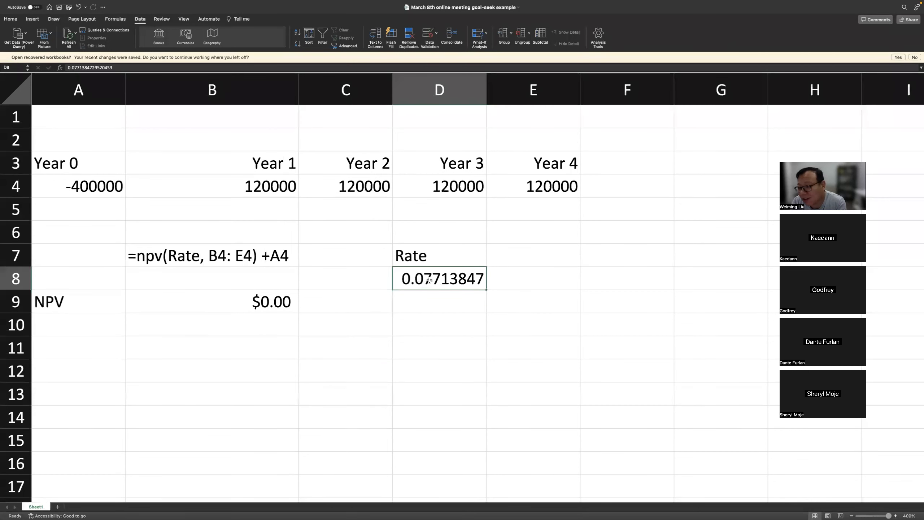
left_click(429, 304)
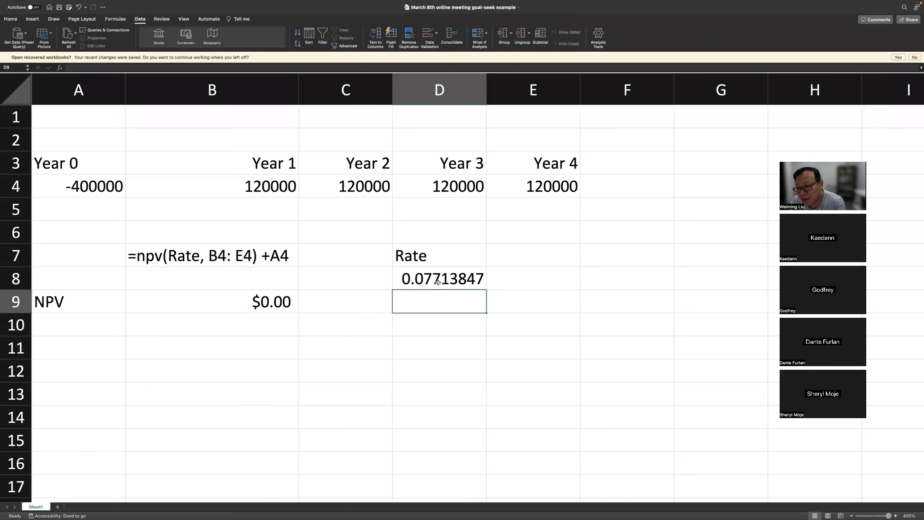
left_click(445, 316)
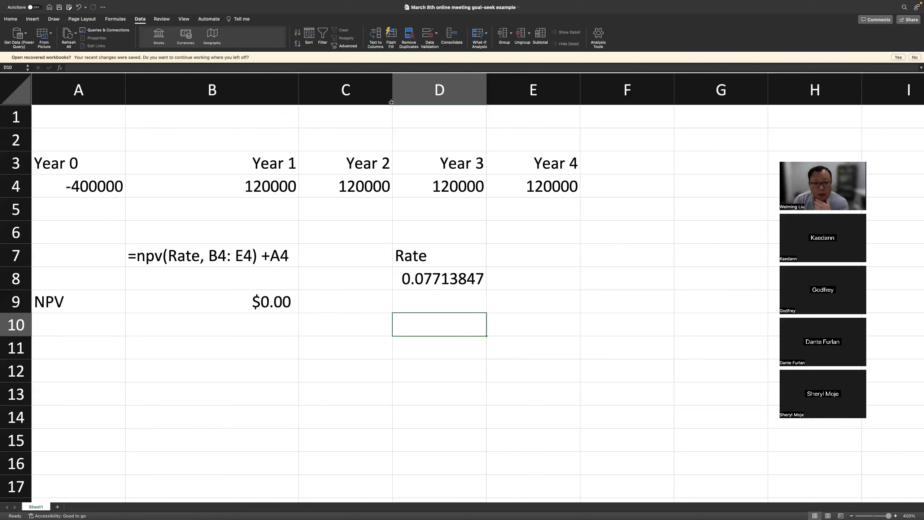
left_click(609, 277)
left_click(607, 297)
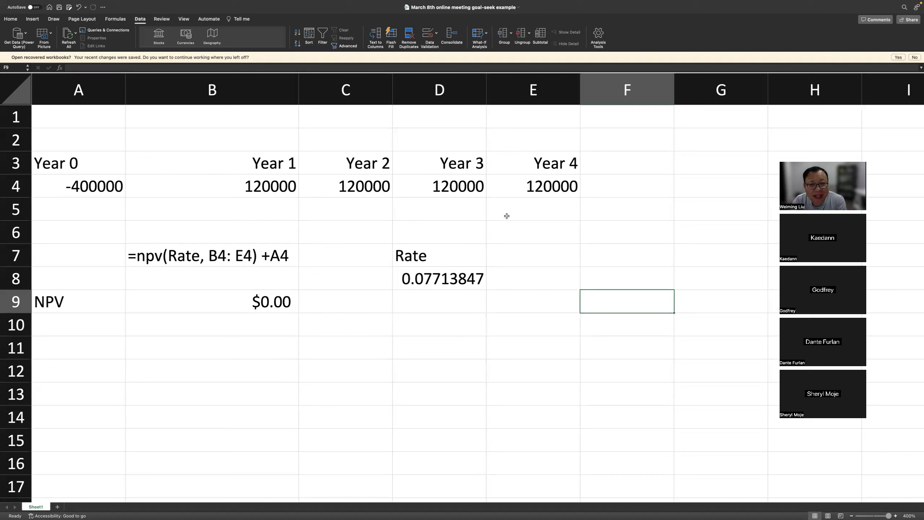
Close the goal-seek workbook and switch to the March 8th online meeting presentation in PowerPoint.
mouse_move(21, 3)
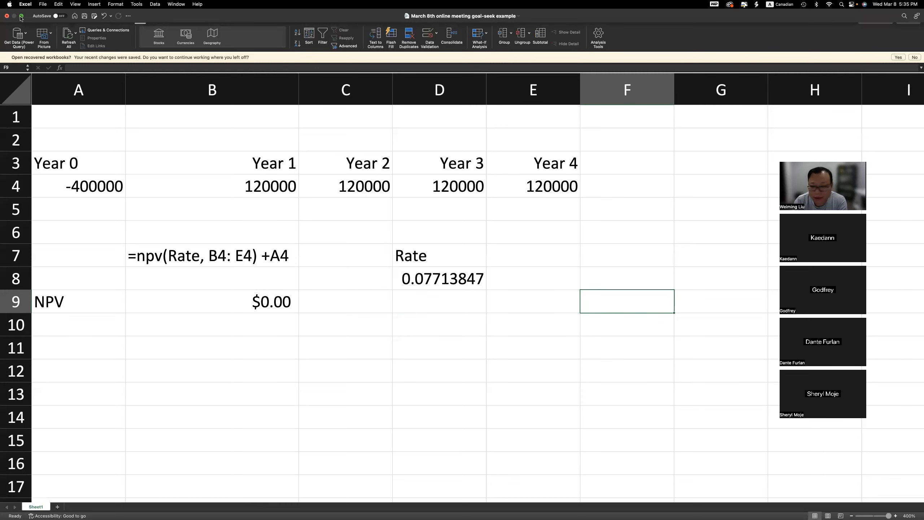
left_click(21, 16)
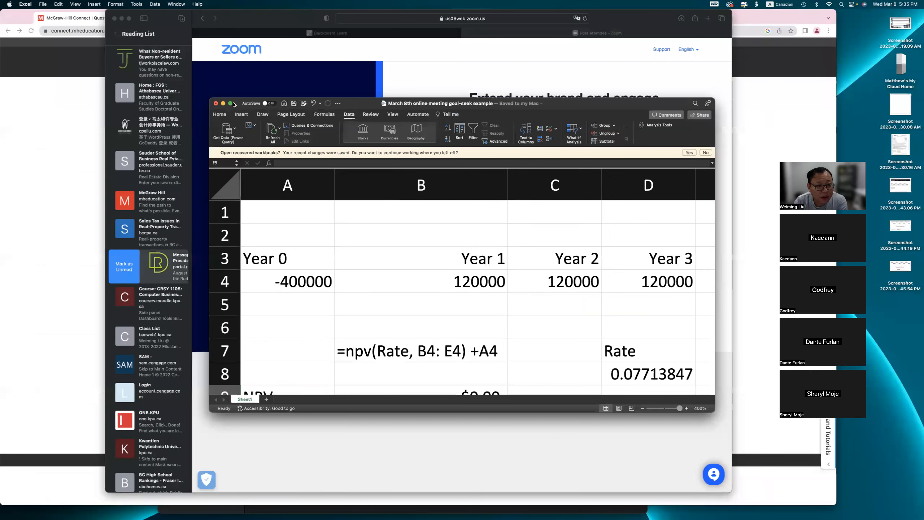
left_click(215, 103)
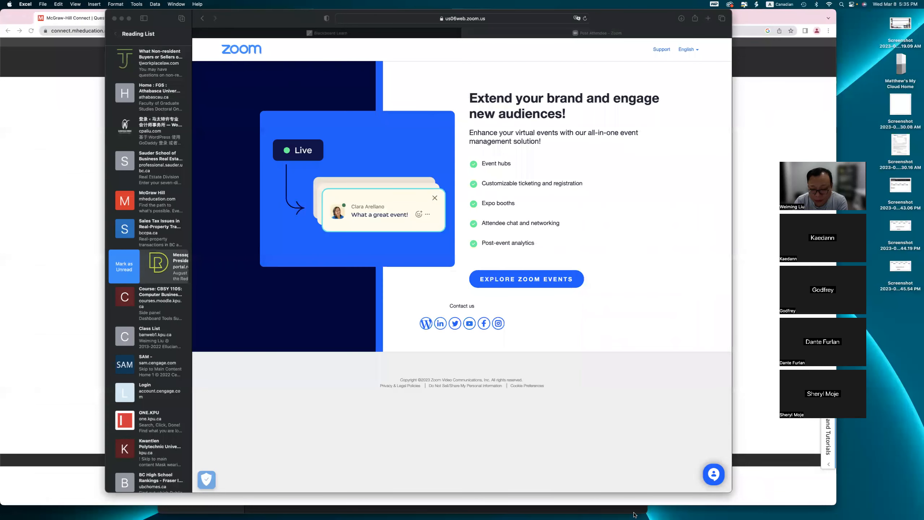
left_click(815, 502)
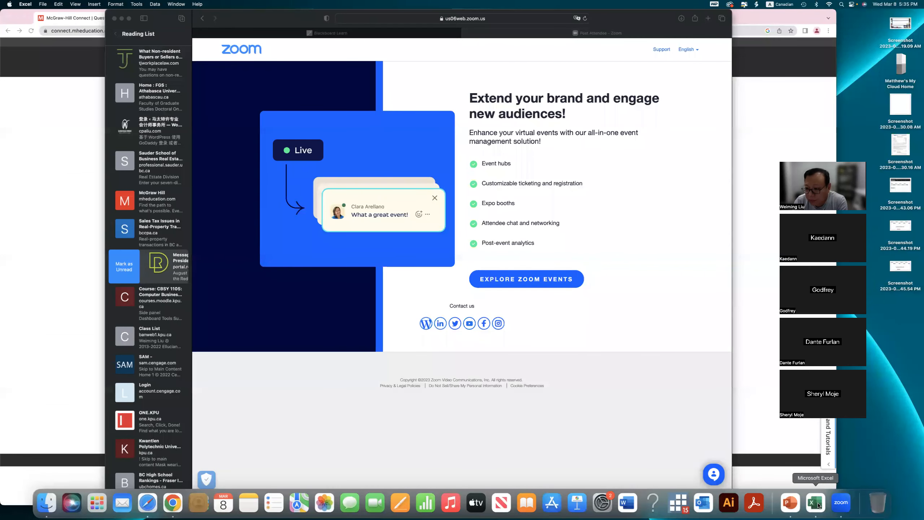
left_click(791, 503)
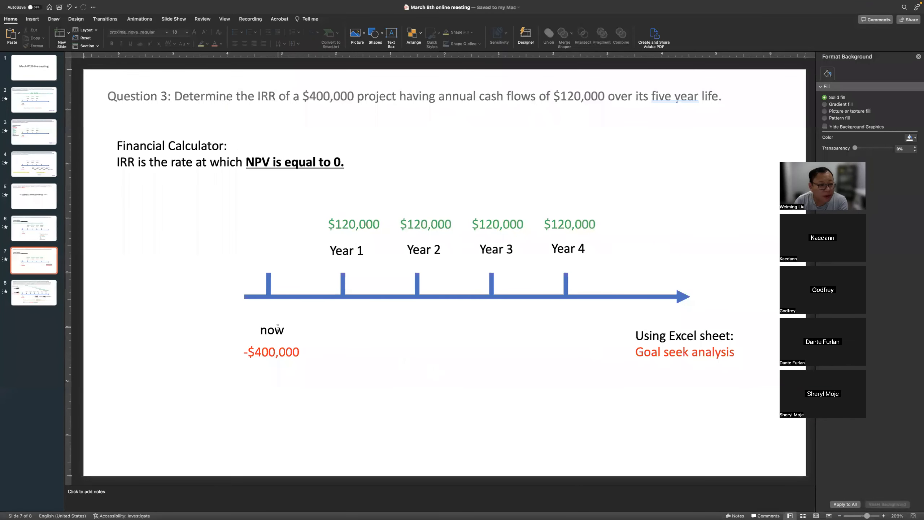
Go to slide 6 and highlight the CPT I/Y result in the ordinary annuity calculation.
left_click(28, 232)
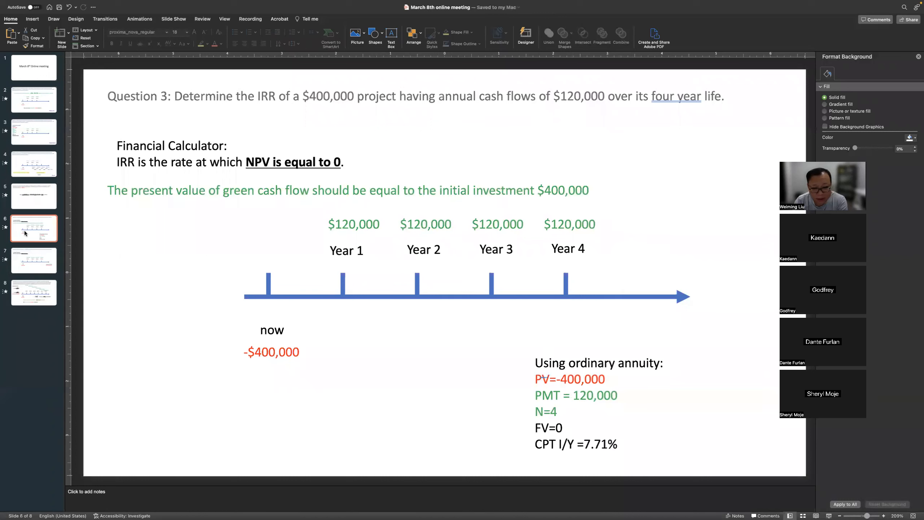
left_click_drag(586, 441, 618, 442)
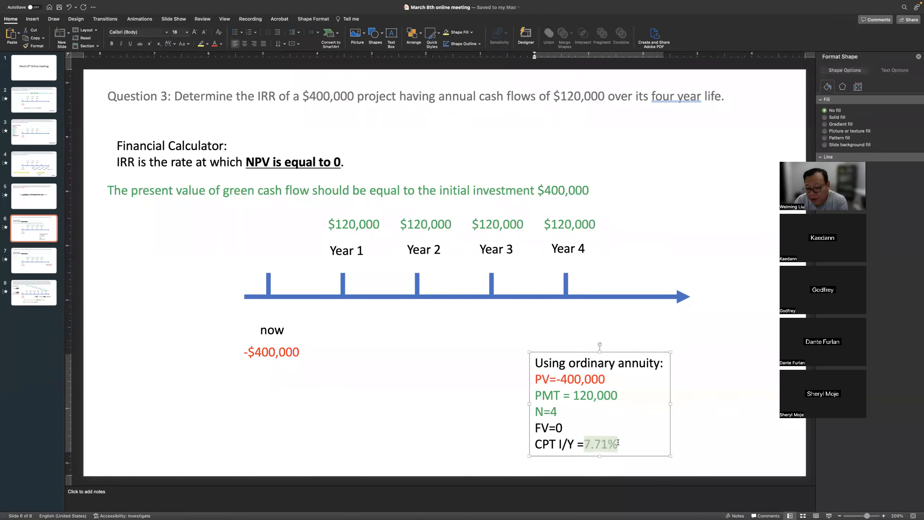
left_click(708, 448)
Start the slide show from slide 8, the Question 4 equipment purchase problem.
left_click(38, 260)
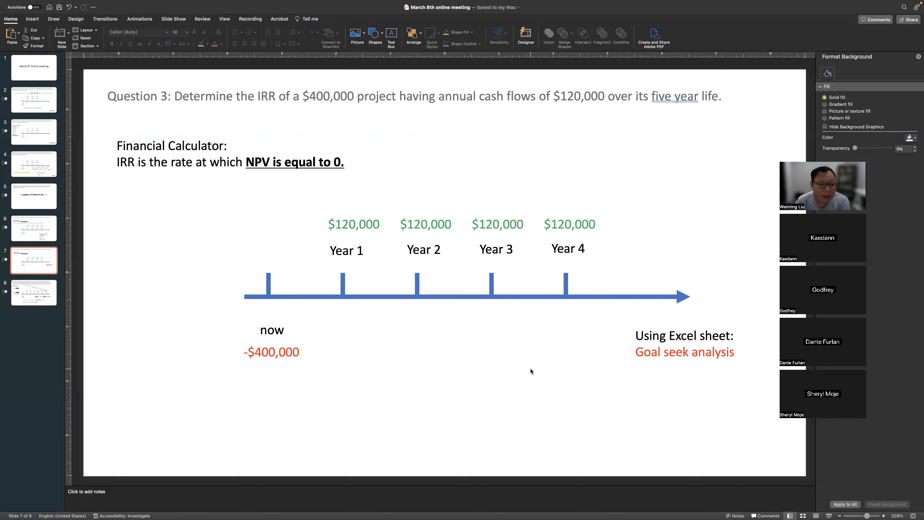
left_click(50, 298)
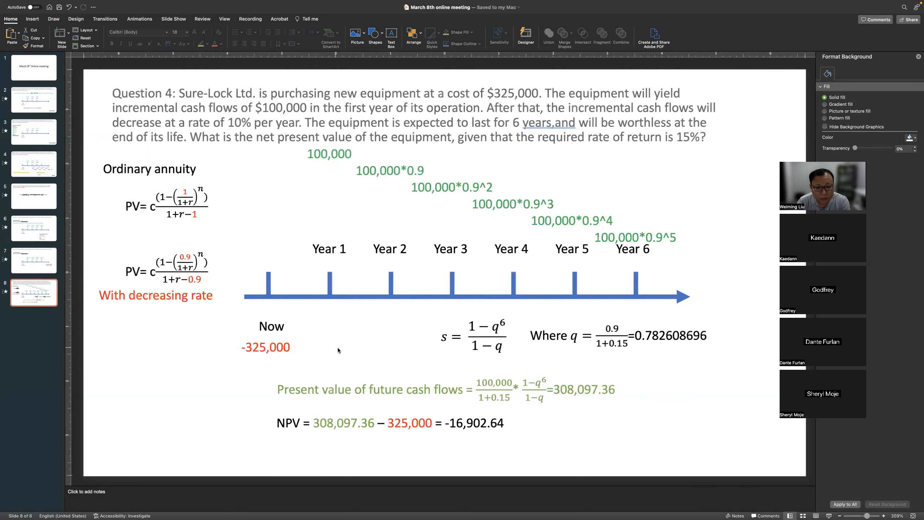
left_click(828, 514)
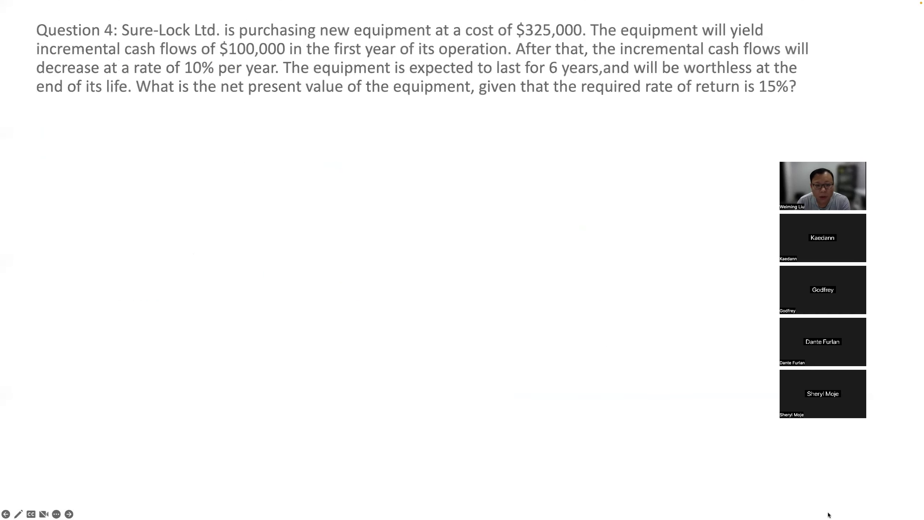